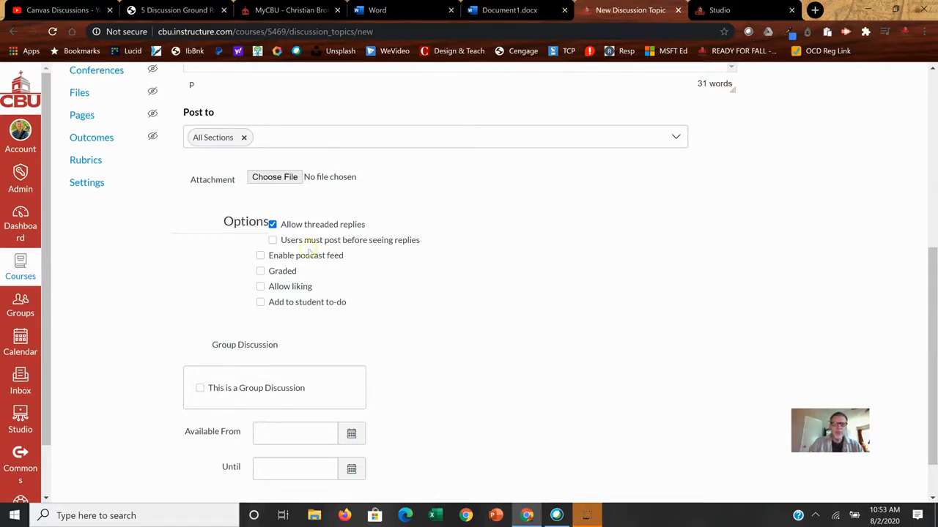
Require users to post before seeing replies in the new discussion topic.
{"action": "left_click", "coordinate": [273, 242]}
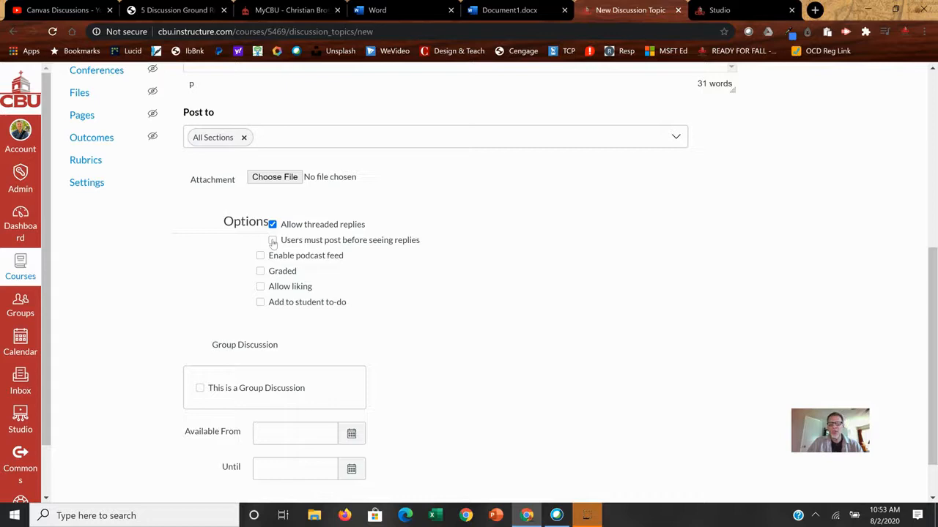
{"action": "left_click", "coordinate": [273, 243]}
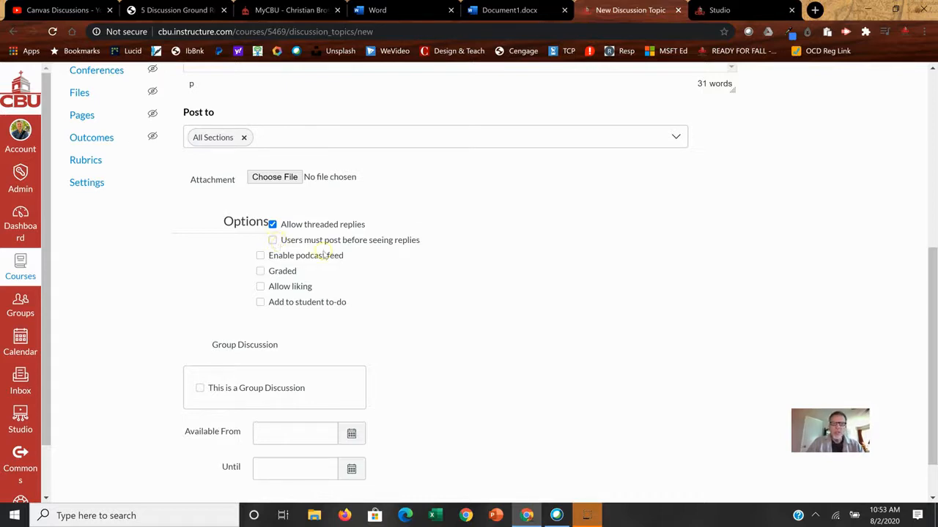
{"action": "scroll", "coordinate": [433, 236], "scroll_direction": "up", "scroll_amount": 1}
{"action": "scroll", "coordinate": [434, 239], "scroll_direction": "up", "scroll_amount": 4}
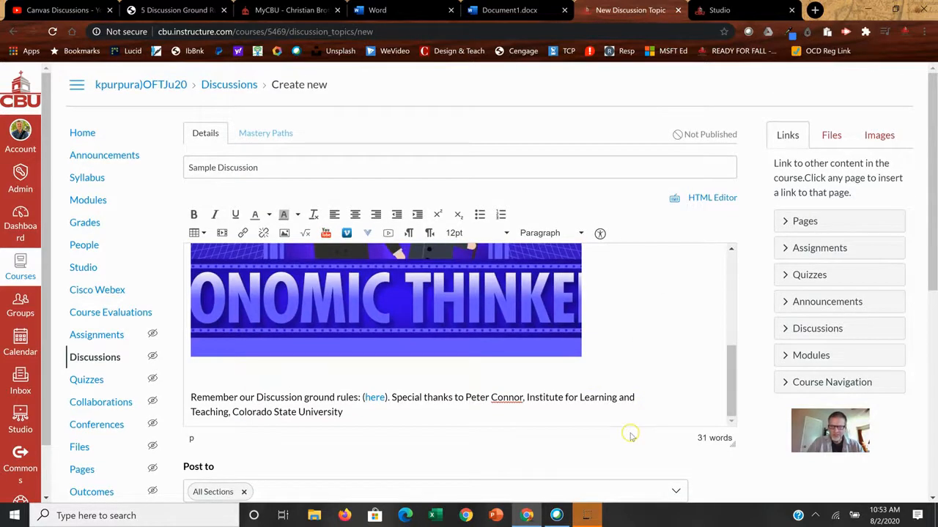
{"action": "scroll", "coordinate": [630, 433], "scroll_direction": "down", "scroll_amount": 3}
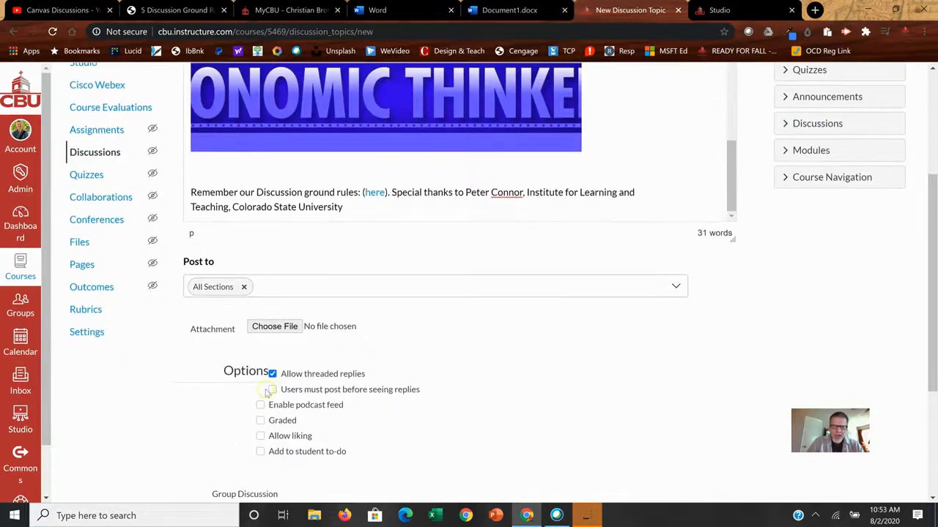
{"action": "left_click", "coordinate": [272, 390]}
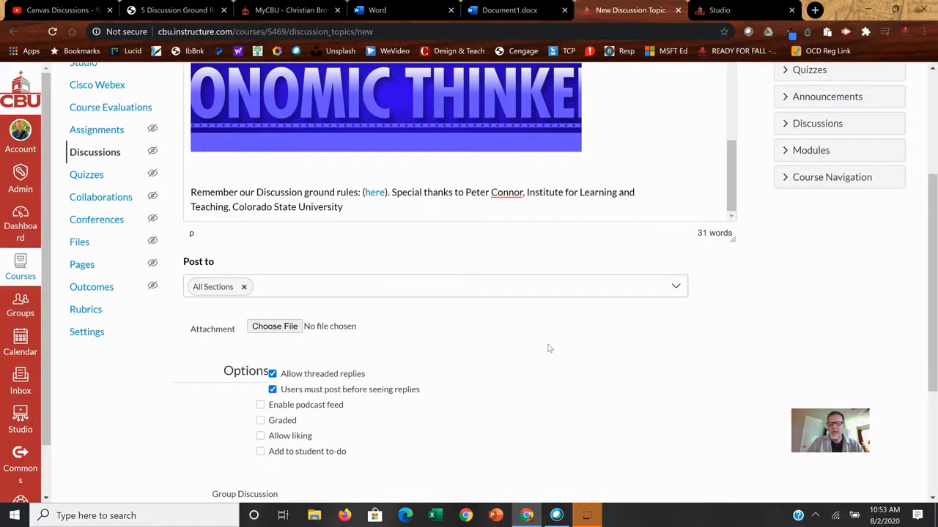
{"action": "left_click", "coordinate": [482, 399]}
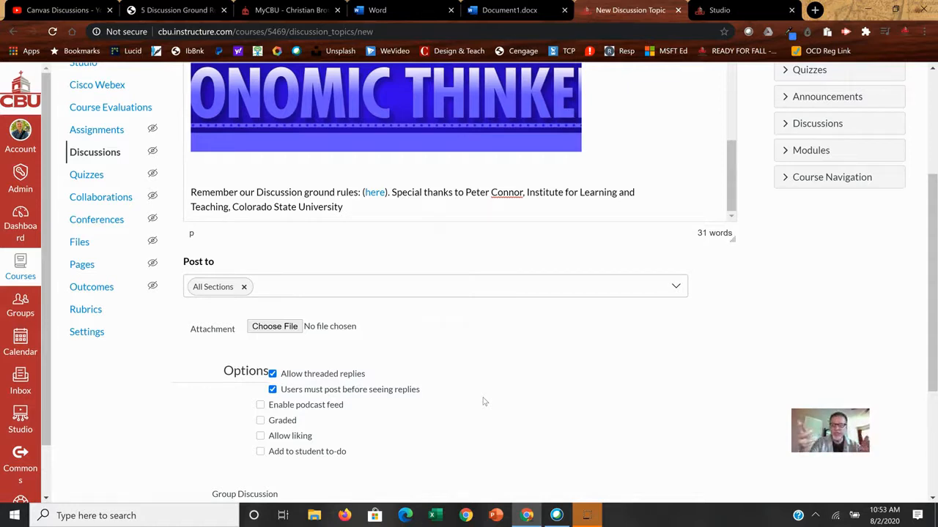
Review the discussion's embedded video, ground rules text and reply options.
{"action": "scroll", "coordinate": [622, 182], "scroll_direction": "up", "scroll_amount": 3}
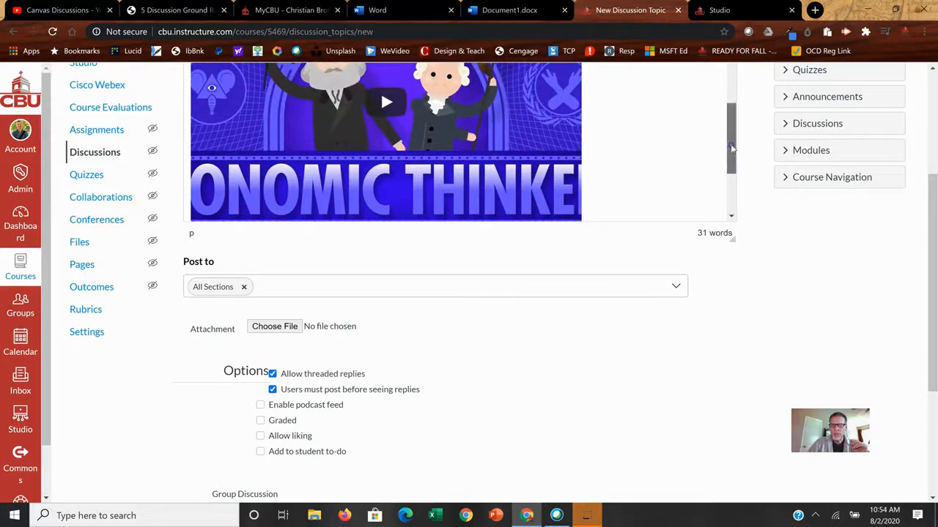
{"action": "left_click_drag", "start_coordinate": [730, 142], "coordinate": [730, 197]}
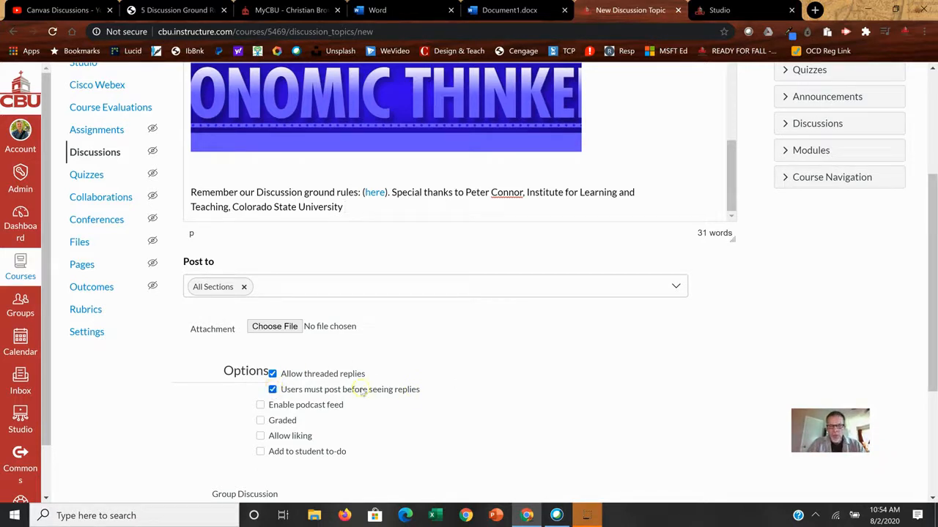
{"action": "scroll", "coordinate": [419, 379], "scroll_direction": "down", "scroll_amount": 1}
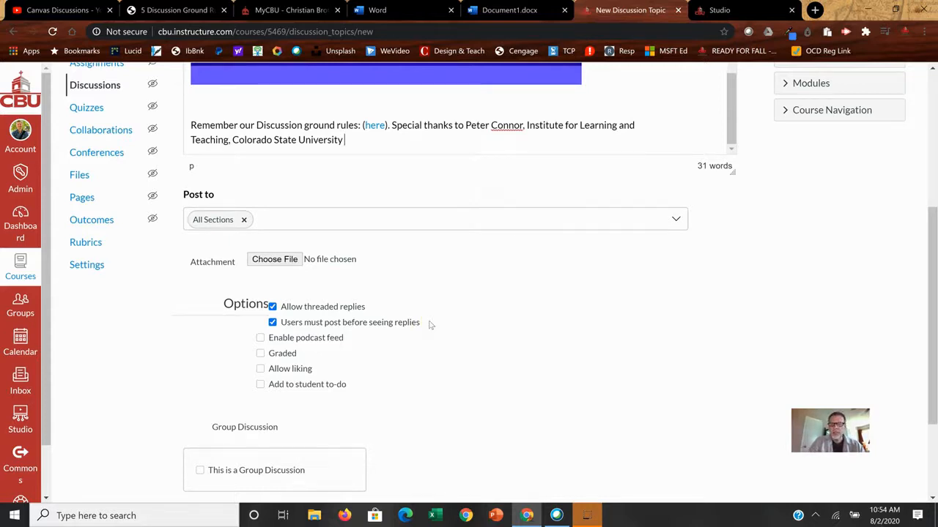
{"action": "scroll", "coordinate": [659, 137], "scroll_direction": "up", "scroll_amount": 1}
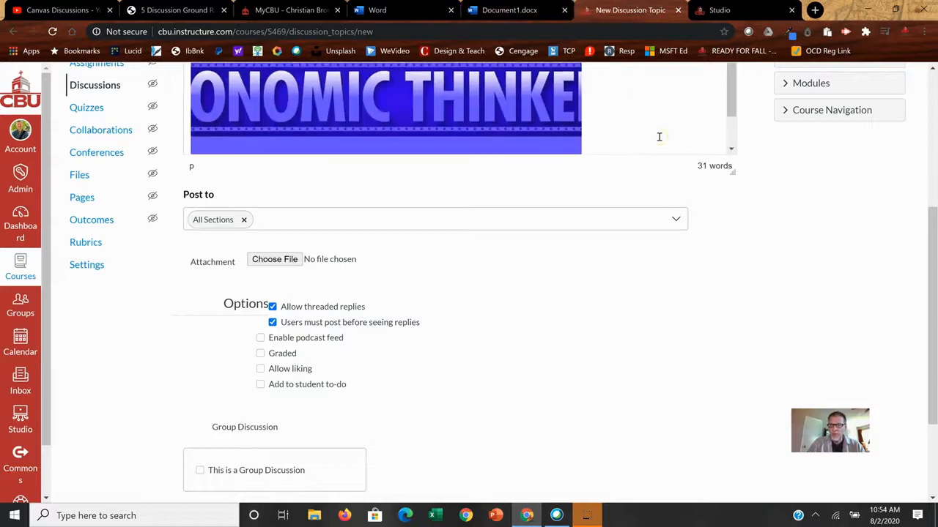
{"action": "scroll", "coordinate": [658, 137], "scroll_direction": "up", "scroll_amount": 2}
{"action": "scroll", "coordinate": [720, 271], "scroll_direction": "up", "scroll_amount": 3}
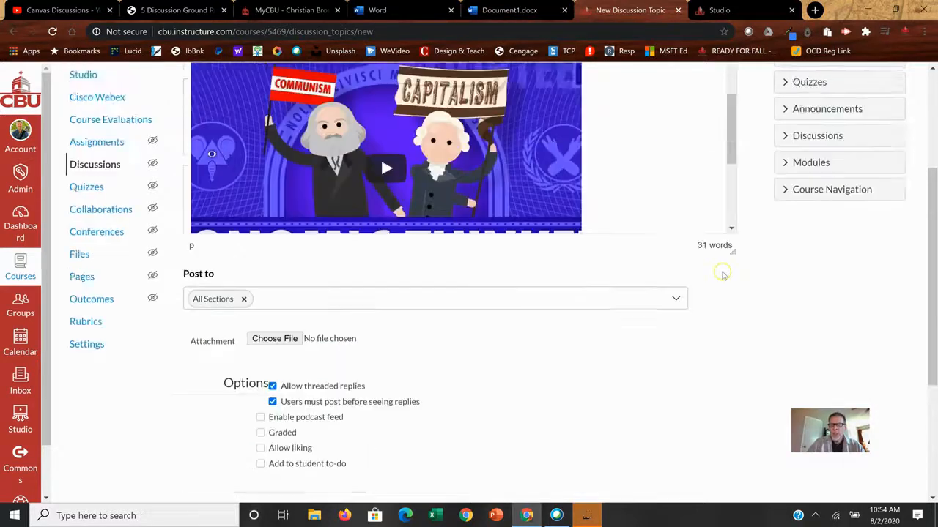
{"action": "scroll", "coordinate": [722, 276], "scroll_direction": "up", "scroll_amount": 1}
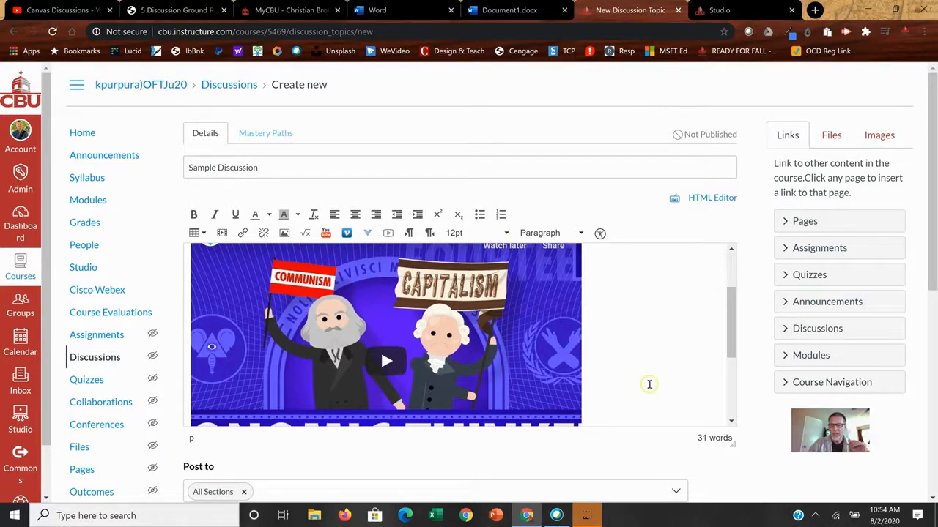
{"action": "scroll", "coordinate": [649, 384], "scroll_direction": "down", "scroll_amount": 3}
{"action": "scroll", "coordinate": [765, 454], "scroll_direction": "down", "scroll_amount": 5}
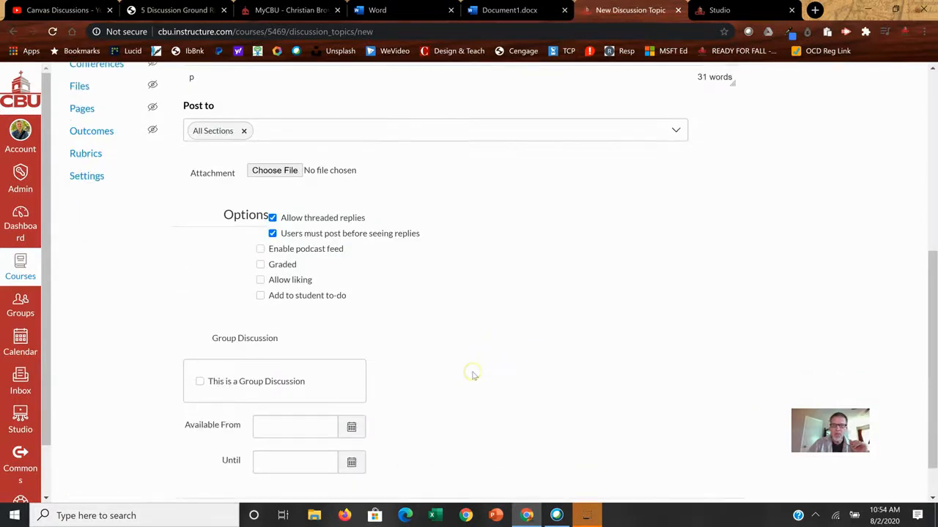
{"action": "scroll", "coordinate": [473, 375], "scroll_direction": "up", "scroll_amount": 1}
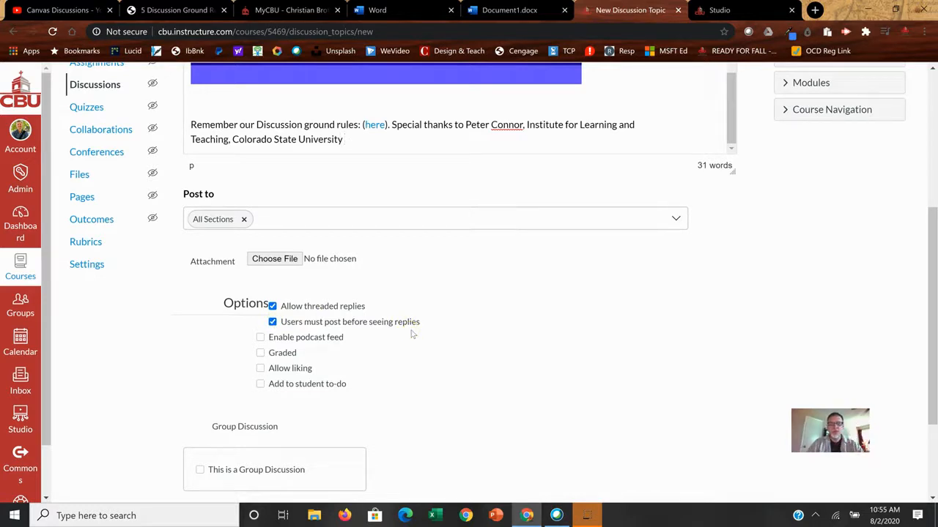
{"action": "left_click", "coordinate": [274, 323]}
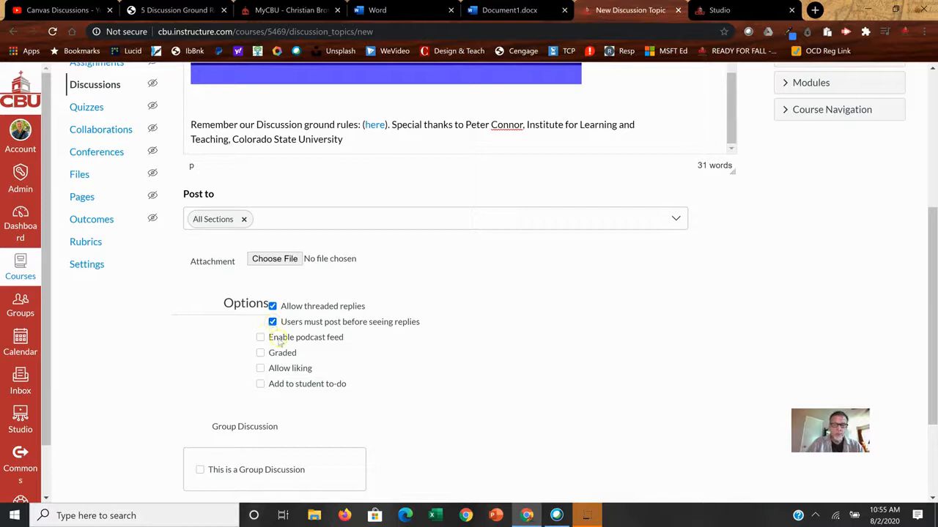
{"action": "left_click", "coordinate": [261, 340]}
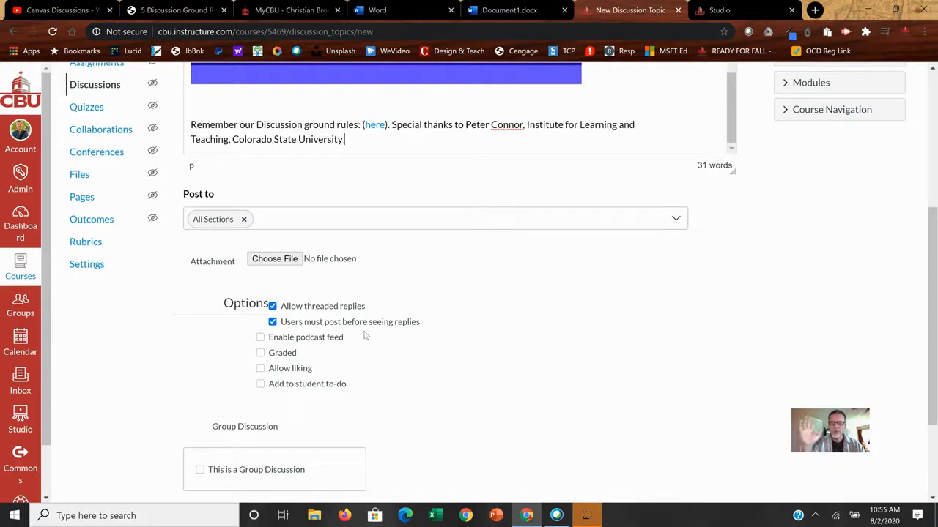
Mark the discussion as graded.
{"action": "scroll", "coordinate": [364, 351], "scroll_direction": "down", "scroll_amount": 1}
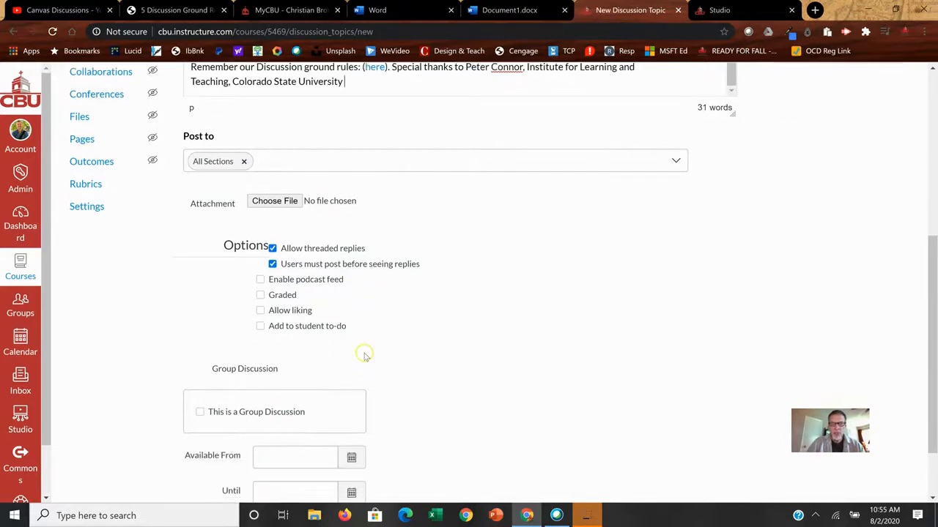
{"action": "left_click", "coordinate": [261, 296]}
{"action": "left_click", "coordinate": [261, 296]}
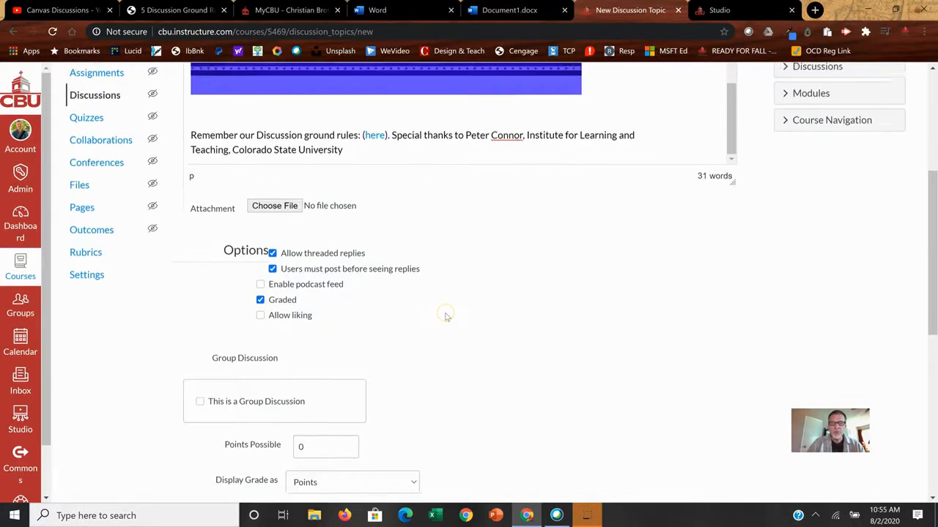
Examine the graded discussion's message content together with its options and grading fields.
{"action": "scroll", "coordinate": [446, 317], "scroll_direction": "up", "scroll_amount": 2}
{"action": "scroll", "coordinate": [444, 311], "scroll_direction": "down", "scroll_amount": 1}
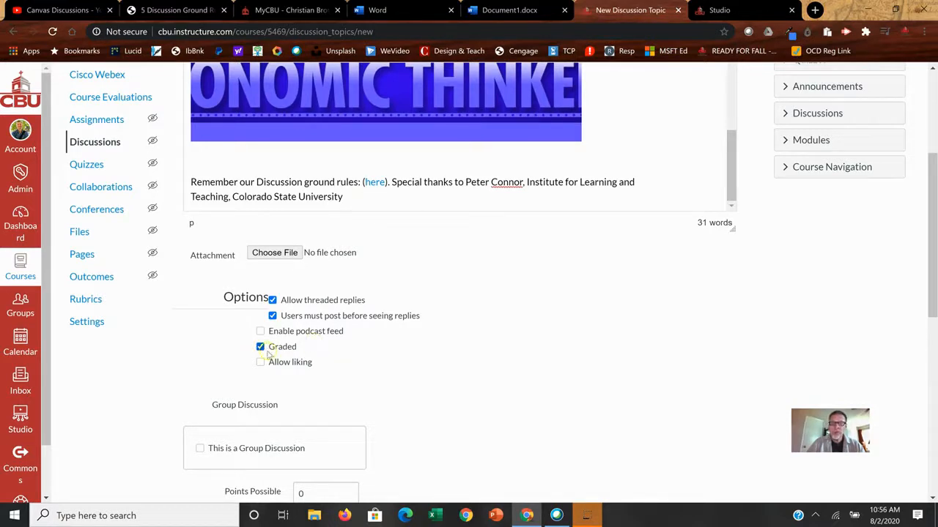
{"action": "scroll", "coordinate": [511, 305], "scroll_direction": "up", "scroll_amount": 3}
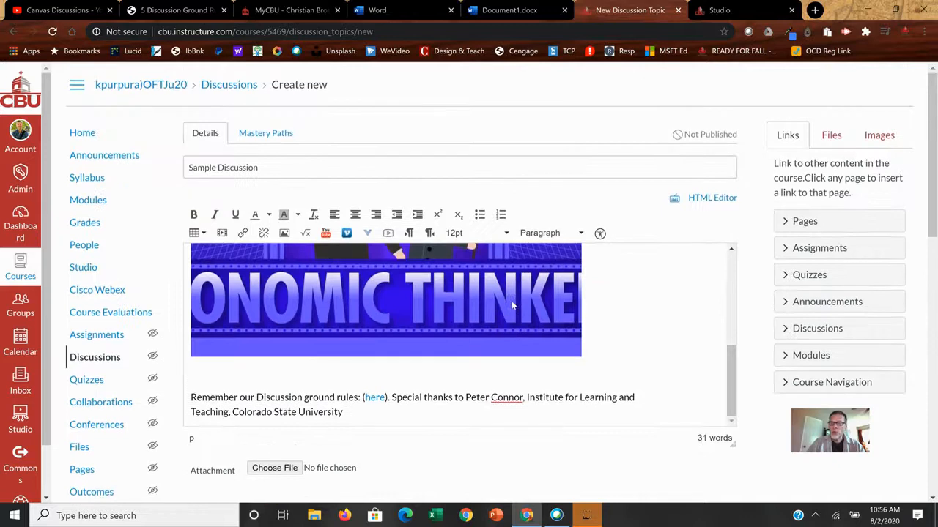
{"action": "scroll", "coordinate": [511, 304], "scroll_direction": "down", "scroll_amount": 3}
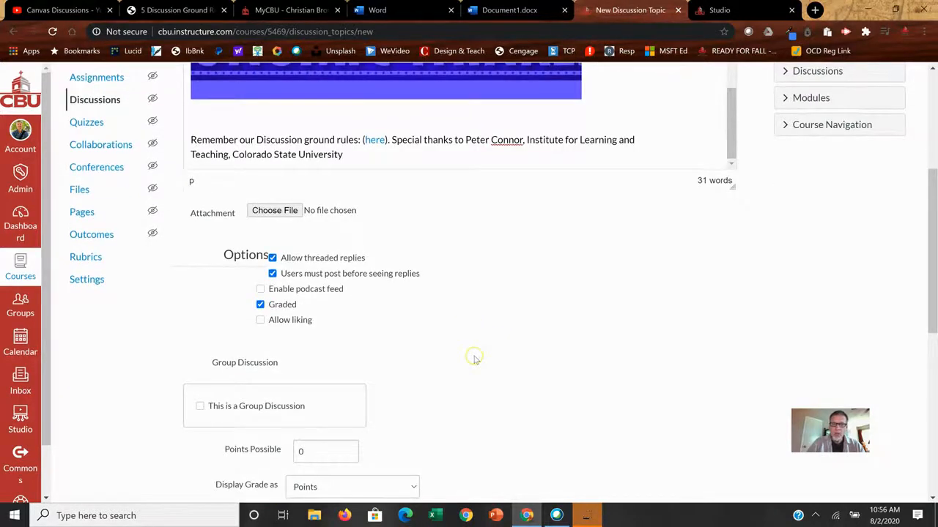
{"action": "scroll", "coordinate": [476, 351], "scroll_direction": "down", "scroll_amount": 2}
{"action": "scroll", "coordinate": [475, 359], "scroll_direction": "up", "scroll_amount": 2}
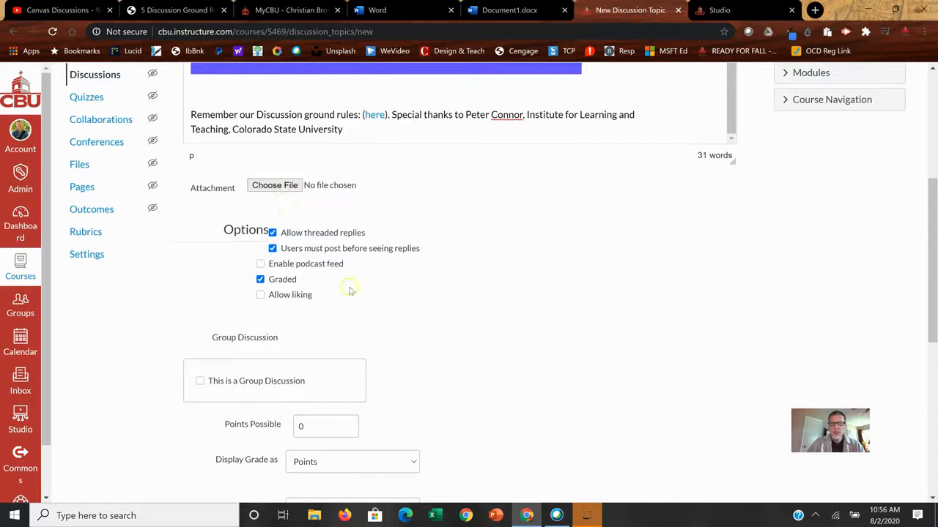
{"action": "left_click", "coordinate": [358, 131]}
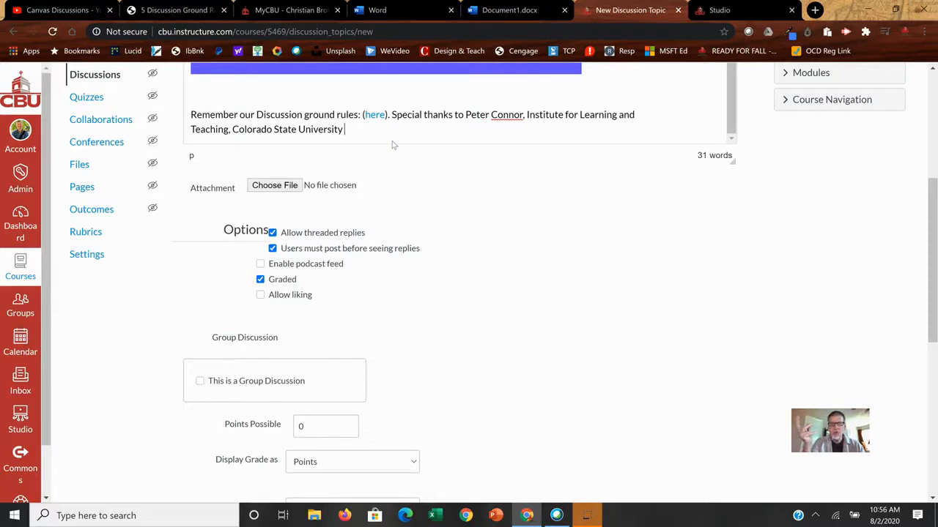
{"action": "scroll", "coordinate": [392, 144], "scroll_direction": "up", "scroll_amount": 3}
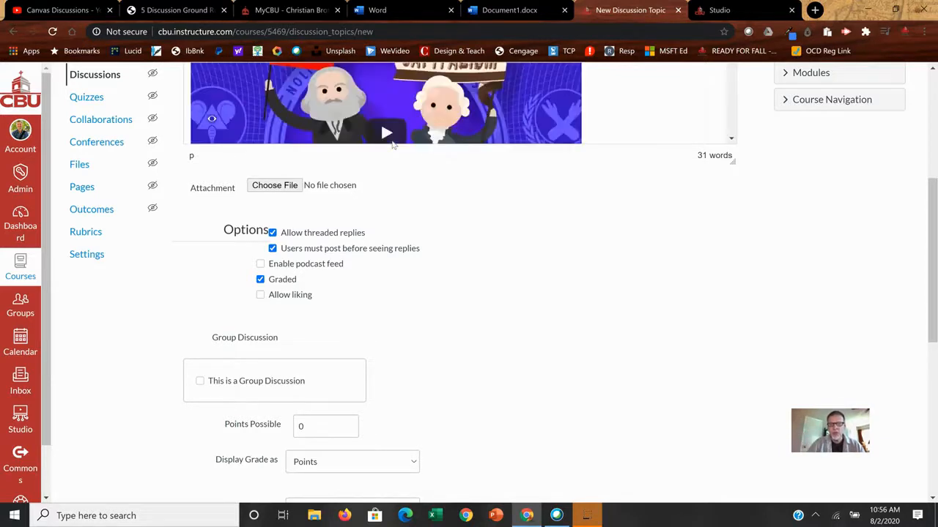
{"action": "scroll", "coordinate": [656, 117], "scroll_direction": "up", "scroll_amount": 3}
{"action": "scroll", "coordinate": [655, 110], "scroll_direction": "down", "scroll_amount": 5}
{"action": "scroll", "coordinate": [493, 225], "scroll_direction": "up", "scroll_amount": 2}
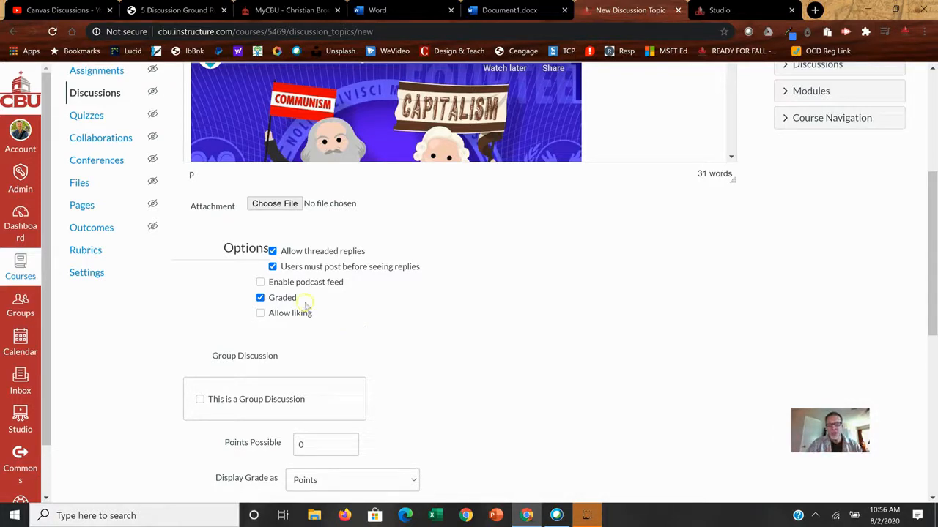
Try adding the discussion to the student to-do with grading switched off, and restore the Graded option.
{"action": "left_click", "coordinate": [260, 298]}
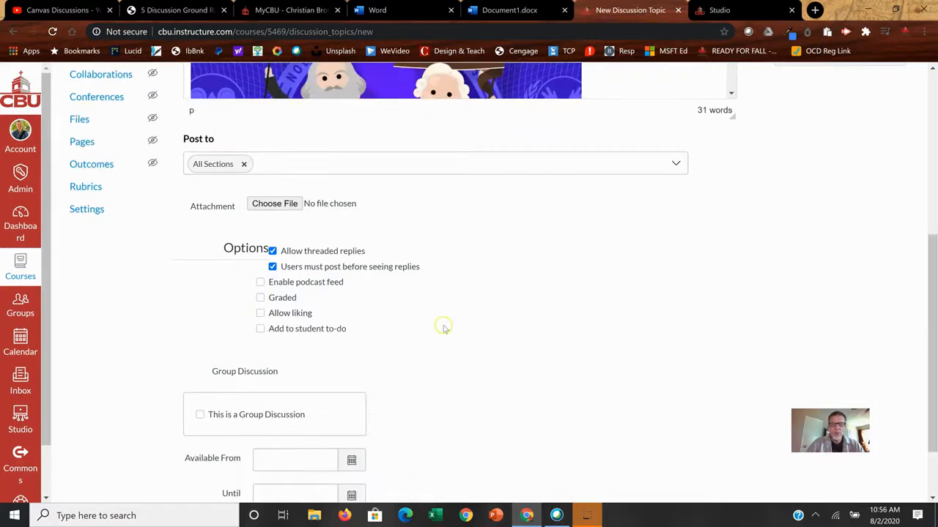
{"action": "left_click", "coordinate": [260, 329]}
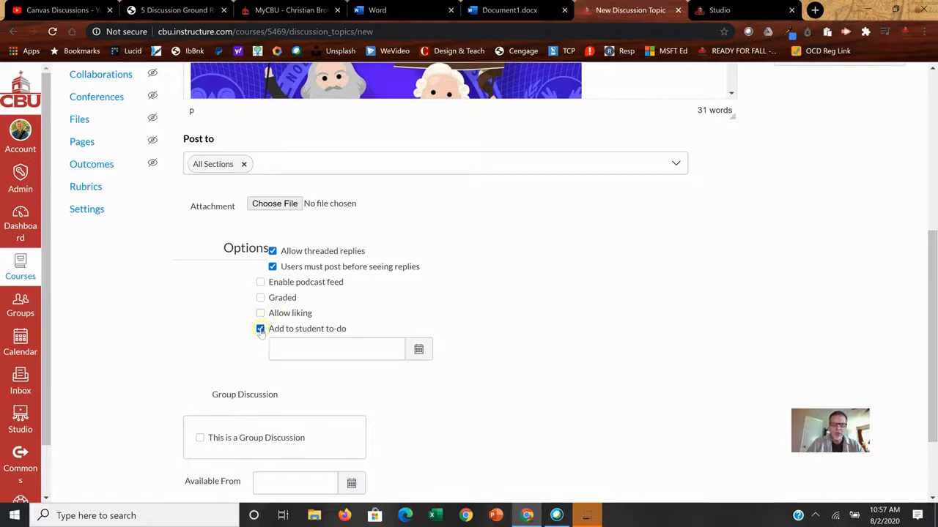
{"action": "left_click", "coordinate": [260, 330]}
{"action": "left_click", "coordinate": [260, 330]}
{"action": "left_click", "coordinate": [261, 299]}
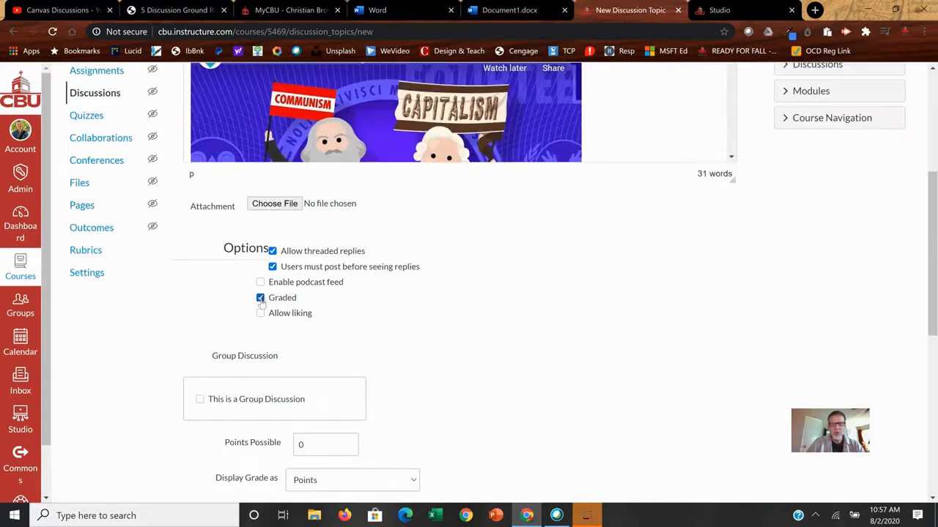
Set the graded discussion's points possible to 10.
{"action": "scroll", "coordinate": [431, 340], "scroll_direction": "down", "scroll_amount": 2}
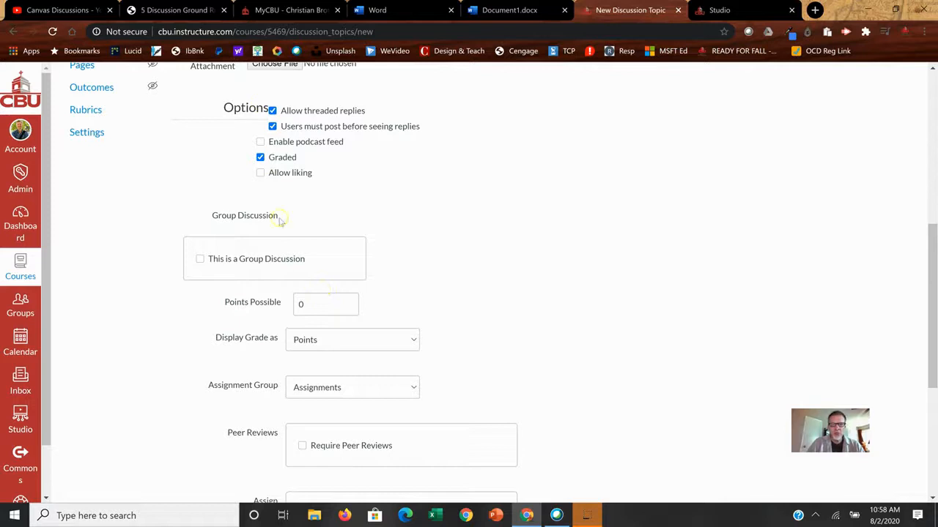
{"action": "left_click", "coordinate": [306, 302]}
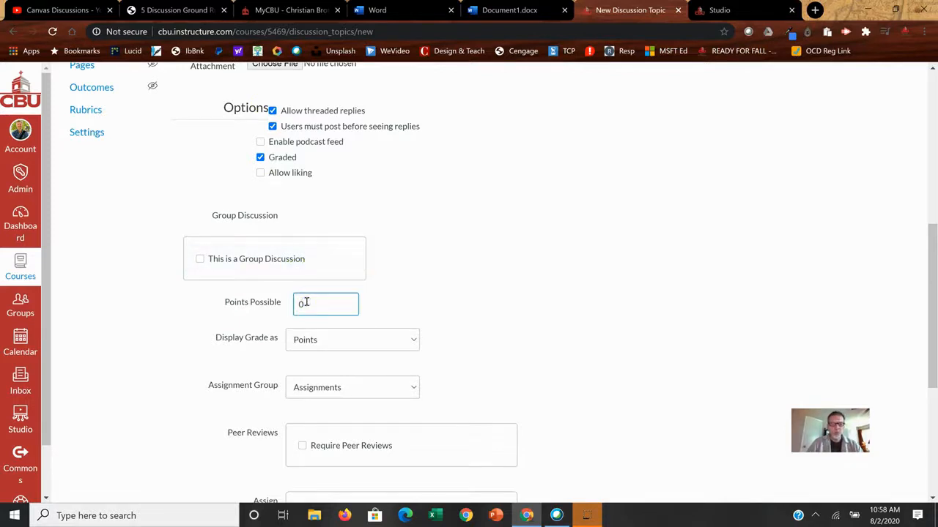
{"action": "key", "text": "BackSpace"}
{"action": "type", "text": "10"}
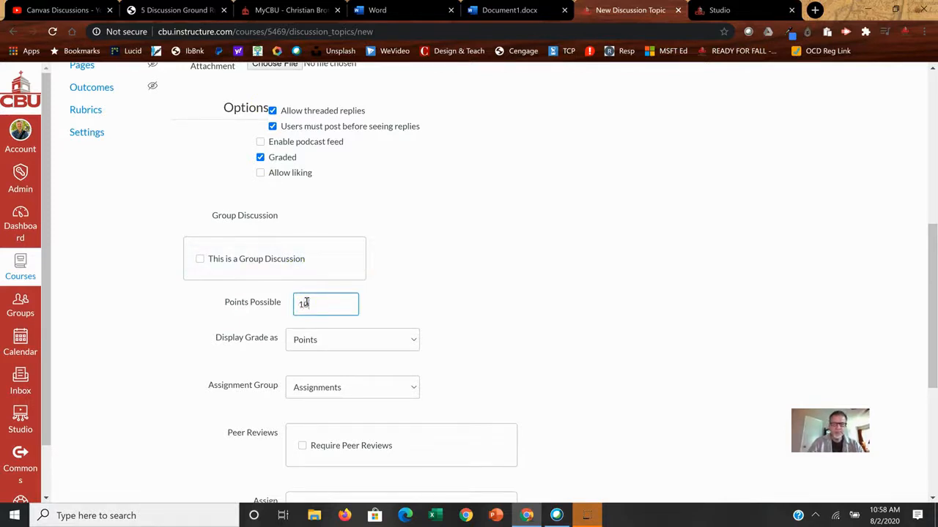
Place the graded discussion in the Discussions assignment group.
{"action": "scroll", "coordinate": [555, 358], "scroll_direction": "down", "scroll_amount": 3}
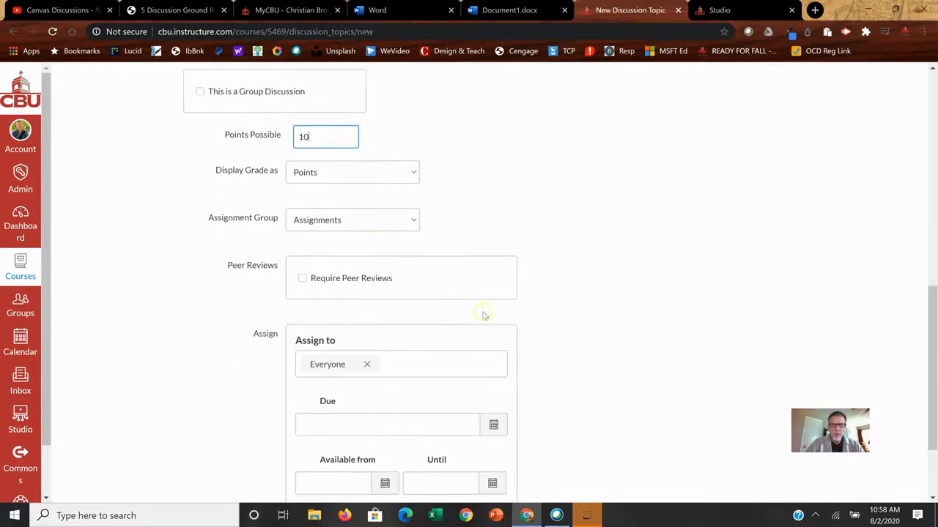
{"action": "left_click", "coordinate": [415, 220]}
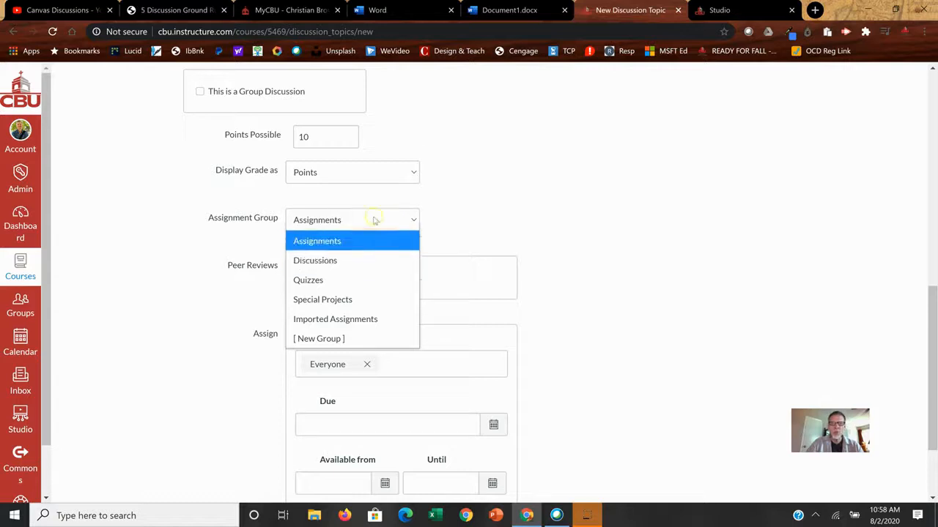
{"action": "left_click", "coordinate": [331, 262]}
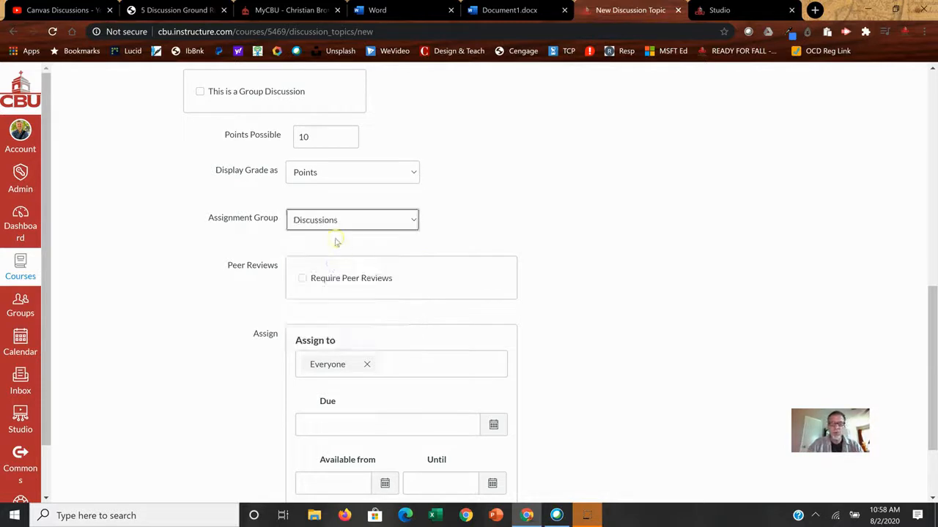
{"action": "scroll", "coordinate": [462, 219], "scroll_direction": "up", "scroll_amount": 1}
{"action": "scroll", "coordinate": [462, 219], "scroll_direction": "up", "scroll_amount": 1}
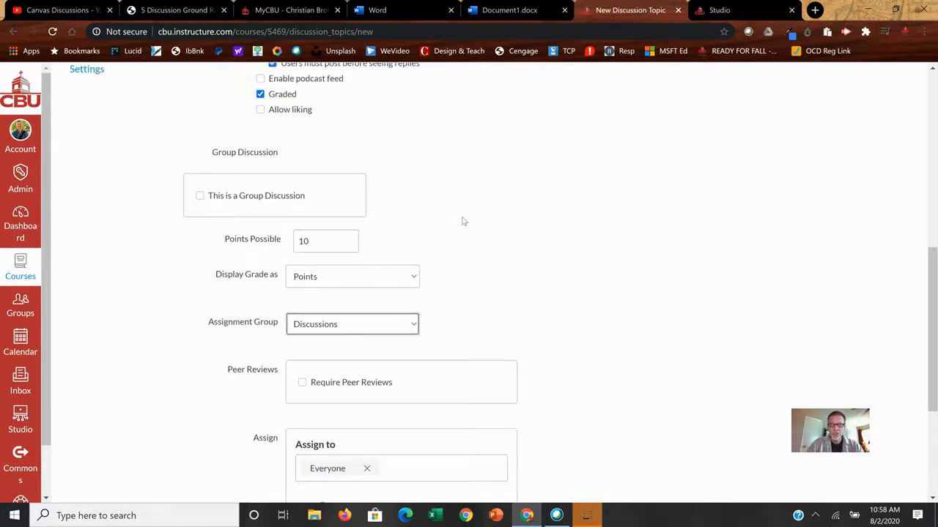
Review the peer review and assignment date settings, and save and publish the Sample Discussion for Everyone.
{"action": "scroll", "coordinate": [462, 218], "scroll_direction": "down", "scroll_amount": 1}
{"action": "scroll", "coordinate": [462, 219], "scroll_direction": "down", "scroll_amount": 2}
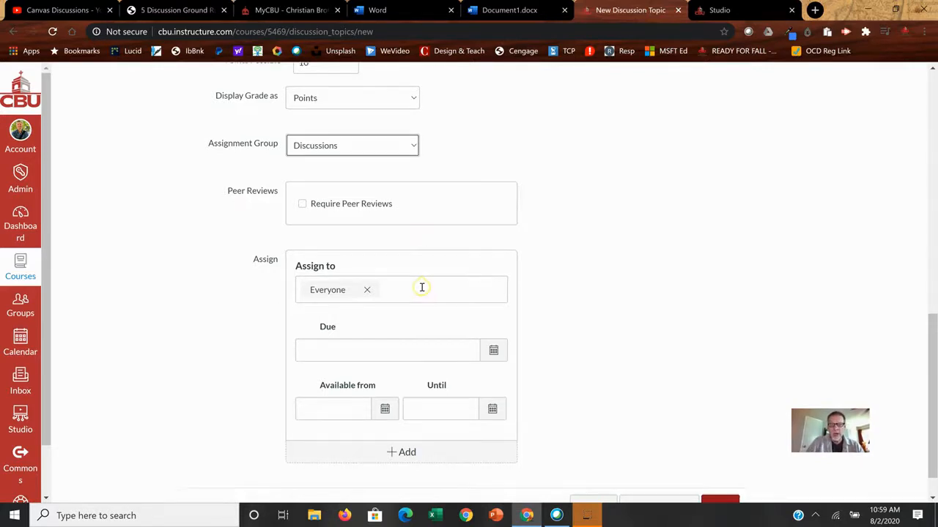
{"action": "scroll", "coordinate": [422, 293], "scroll_direction": "down", "scroll_amount": 1}
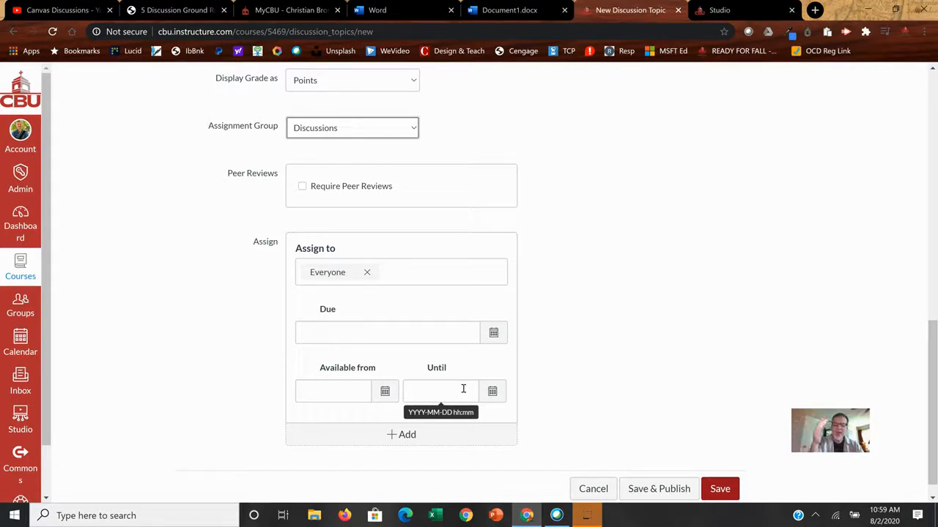
{"action": "scroll", "coordinate": [617, 350], "scroll_direction": "down", "scroll_amount": 1}
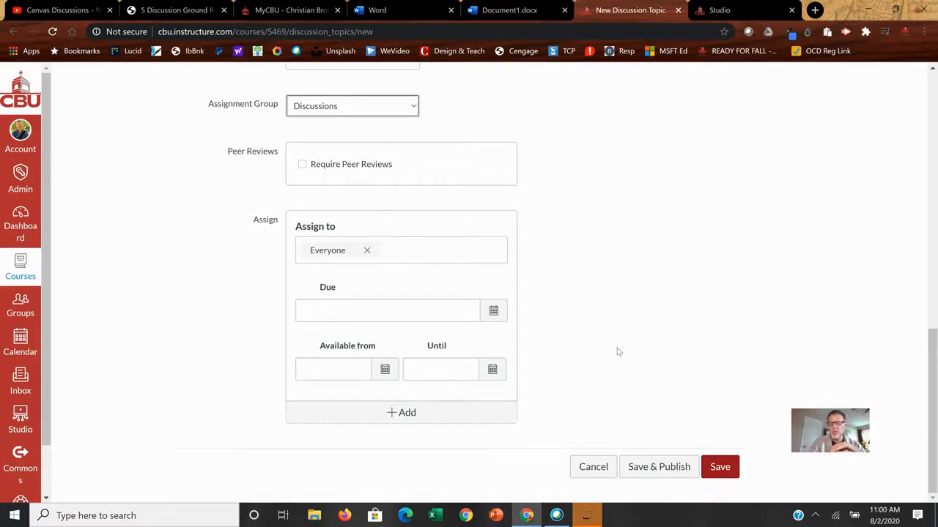
{"action": "left_click", "coordinate": [658, 469]}
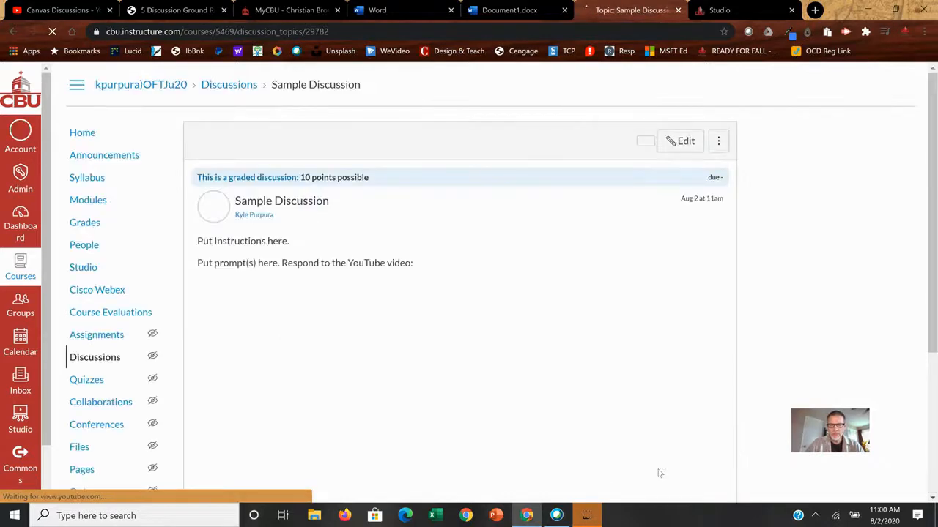
Examine the published Sample Discussion page, including its instructions, embedded video and publication status.
{"action": "scroll", "coordinate": [632, 407], "scroll_direction": "down", "scroll_amount": 2}
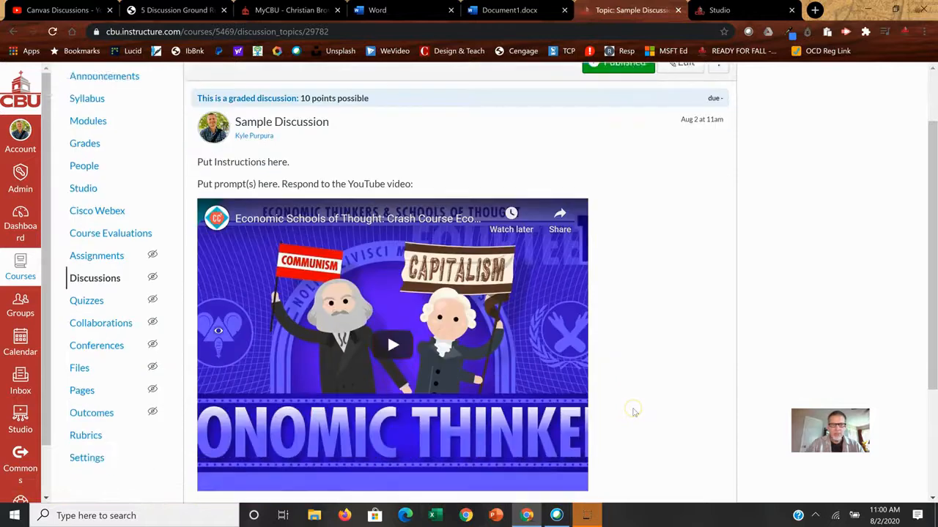
{"action": "scroll", "coordinate": [633, 407], "scroll_direction": "down", "scroll_amount": 2}
{"action": "scroll", "coordinate": [634, 399], "scroll_direction": "up", "scroll_amount": 2}
{"action": "scroll", "coordinate": [634, 400], "scroll_direction": "up", "scroll_amount": 2}
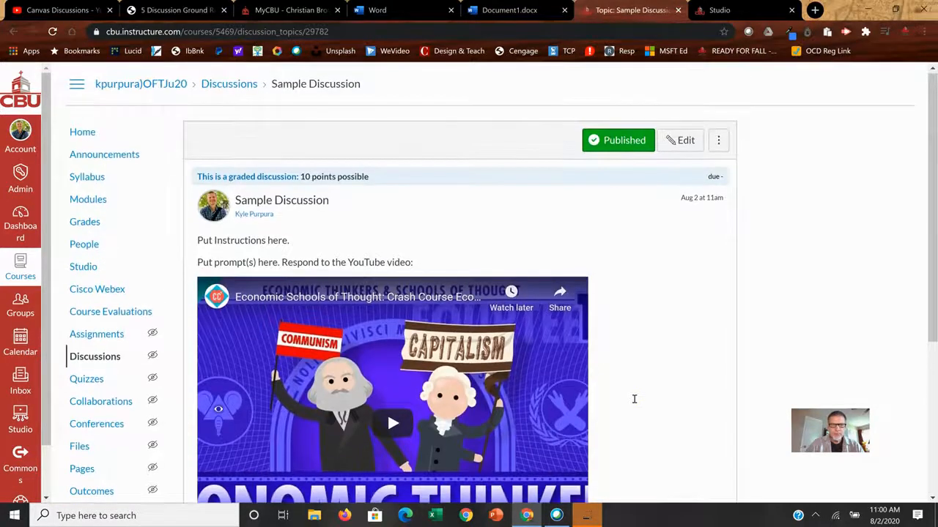
{"action": "scroll", "coordinate": [634, 401], "scroll_direction": "down", "scroll_amount": 1}
{"action": "scroll", "coordinate": [634, 401], "scroll_direction": "up", "scroll_amount": 1}
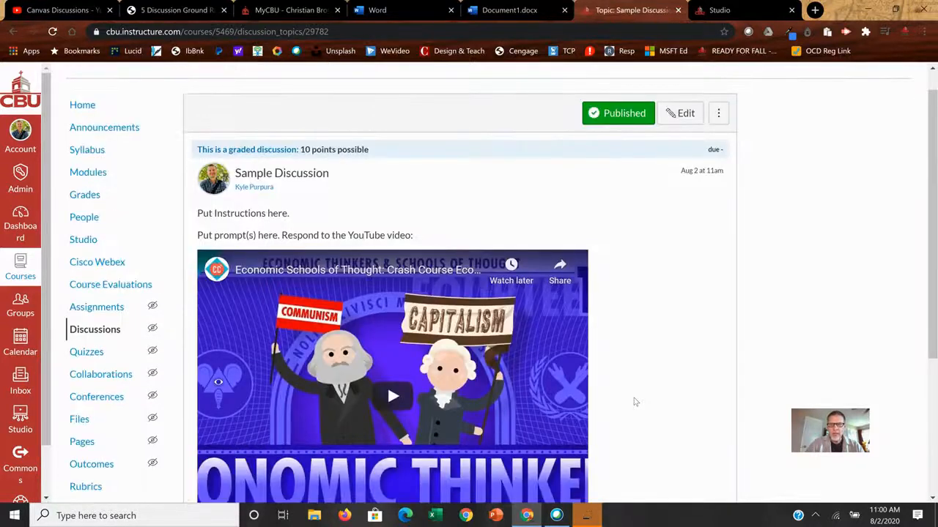
{"action": "left_click", "coordinate": [606, 125]}
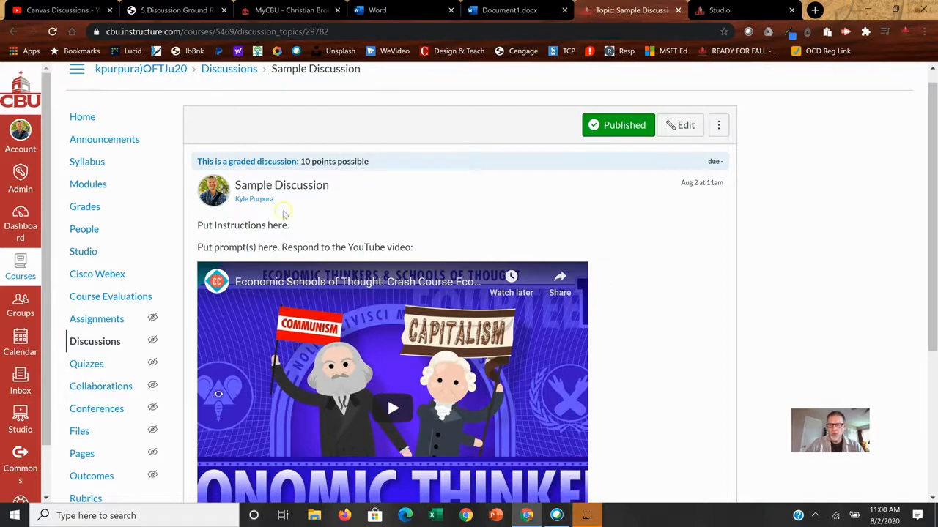
Open the course modules and locate Module 1: Getting Started with Google and Gmail.
{"action": "left_click", "coordinate": [93, 185]}
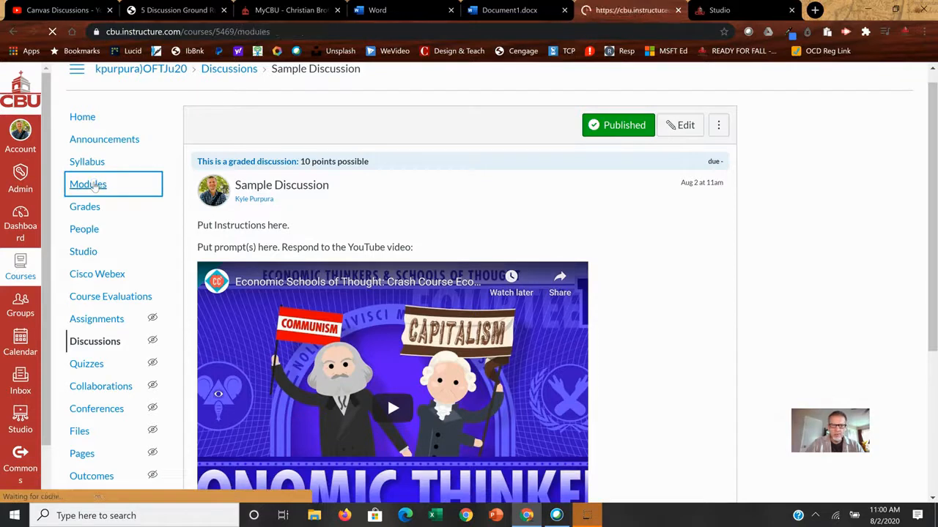
{"action": "scroll", "coordinate": [376, 299], "scroll_direction": "down", "scroll_amount": 4}
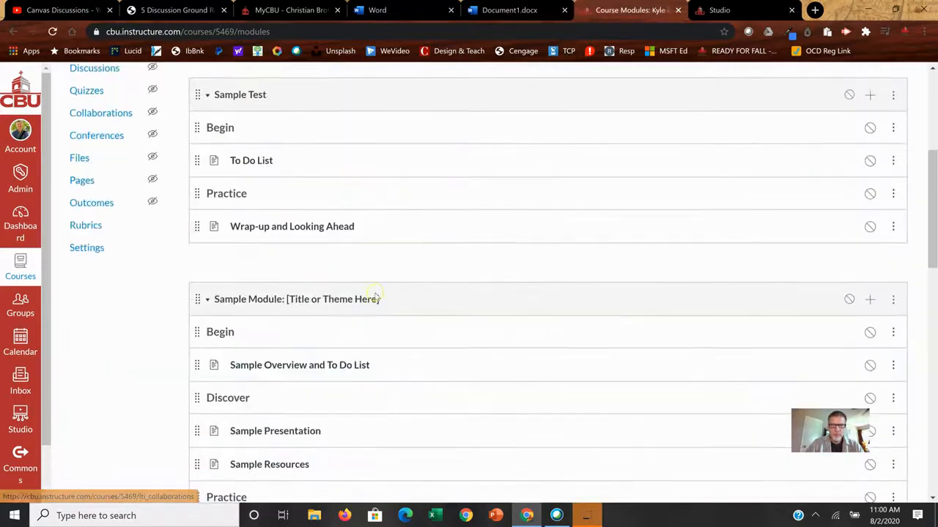
{"action": "scroll", "coordinate": [469, 368], "scroll_direction": "down", "scroll_amount": 2}
{"action": "scroll", "coordinate": [469, 369], "scroll_direction": "down", "scroll_amount": 2}
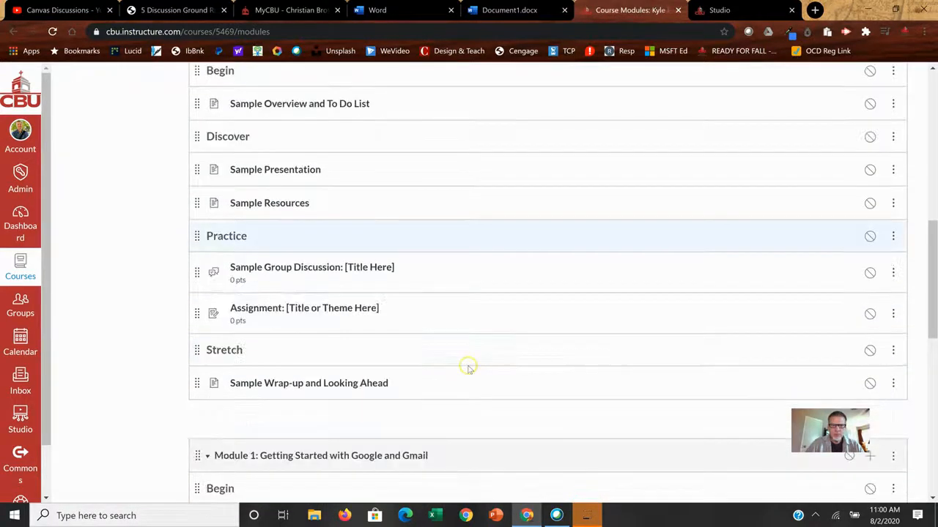
{"action": "scroll", "coordinate": [468, 363], "scroll_direction": "down", "scroll_amount": 3}
{"action": "scroll", "coordinate": [469, 362], "scroll_direction": "down", "scroll_amount": 1}
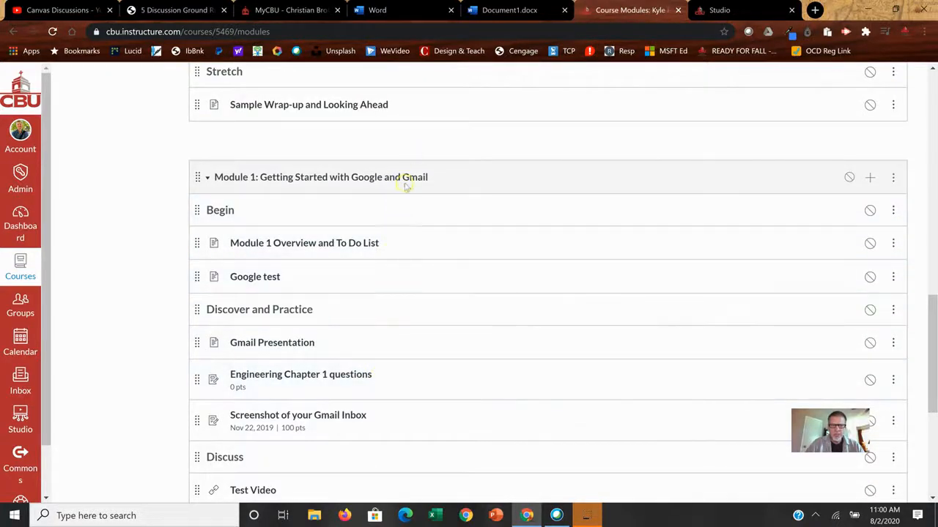
{"action": "scroll", "coordinate": [399, 323], "scroll_direction": "down", "scroll_amount": 1}
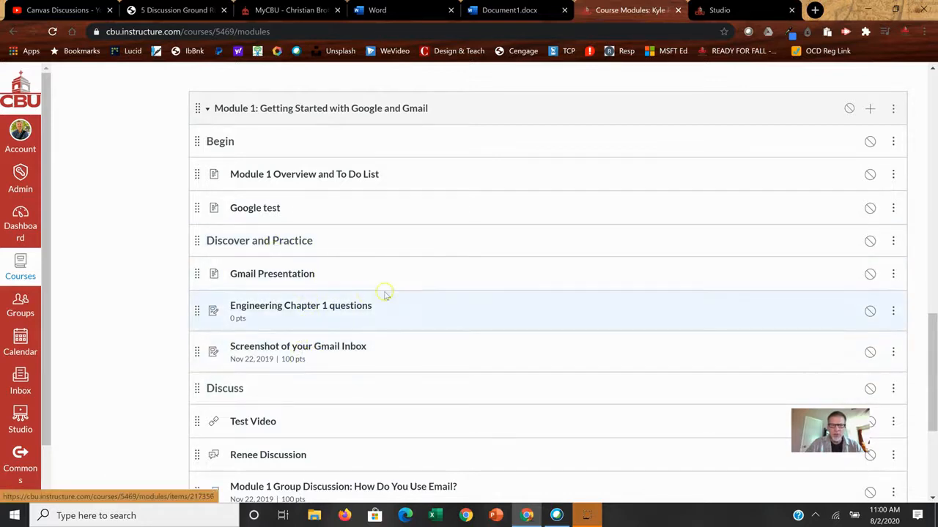
Add the existing Sample Discussion to Module 1: Getting Started with Google and Gmail as a Discussion item without indentation.
{"action": "left_click", "coordinate": [871, 110]}
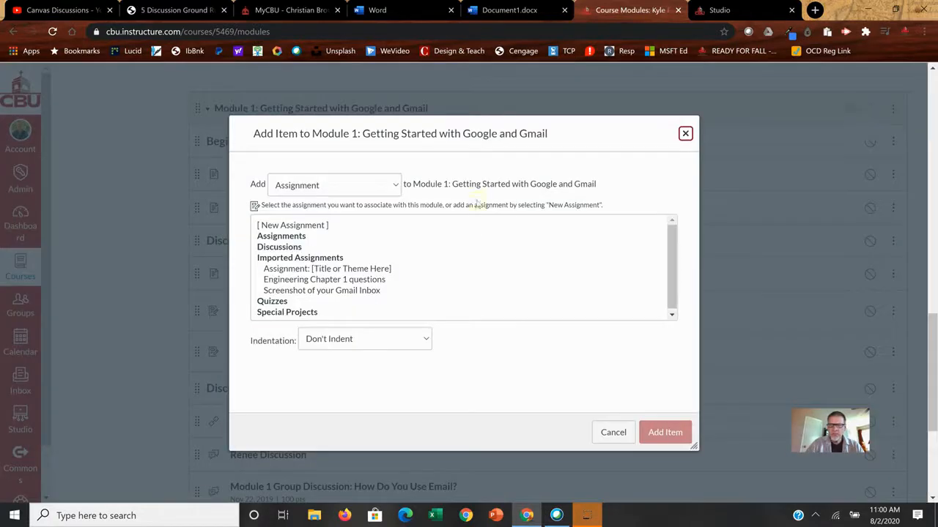
{"action": "left_click", "coordinate": [392, 184]}
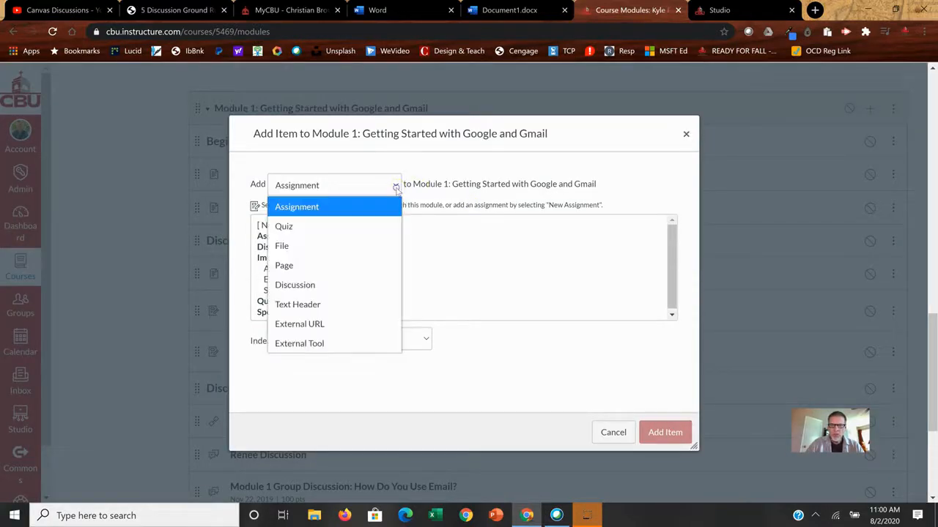
{"action": "left_click", "coordinate": [349, 288]}
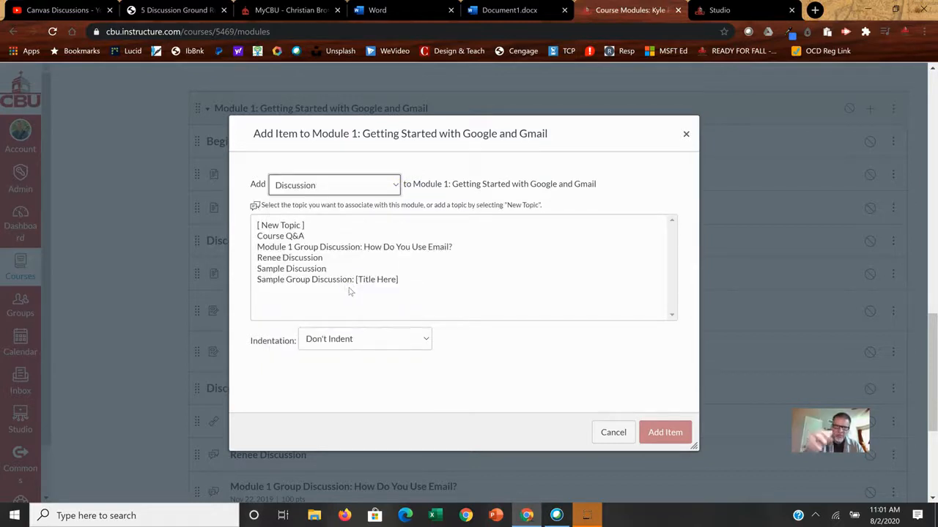
{"action": "left_click", "coordinate": [344, 305]}
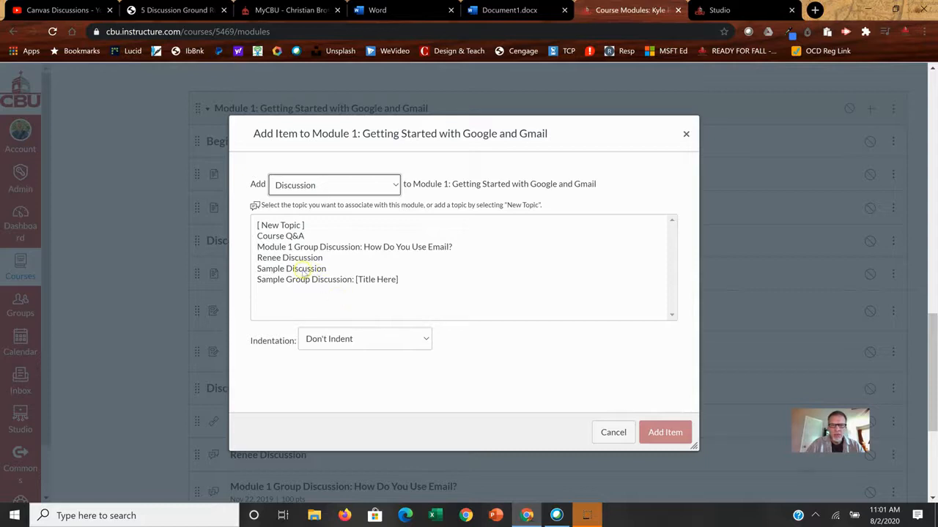
{"action": "left_click", "coordinate": [304, 271]}
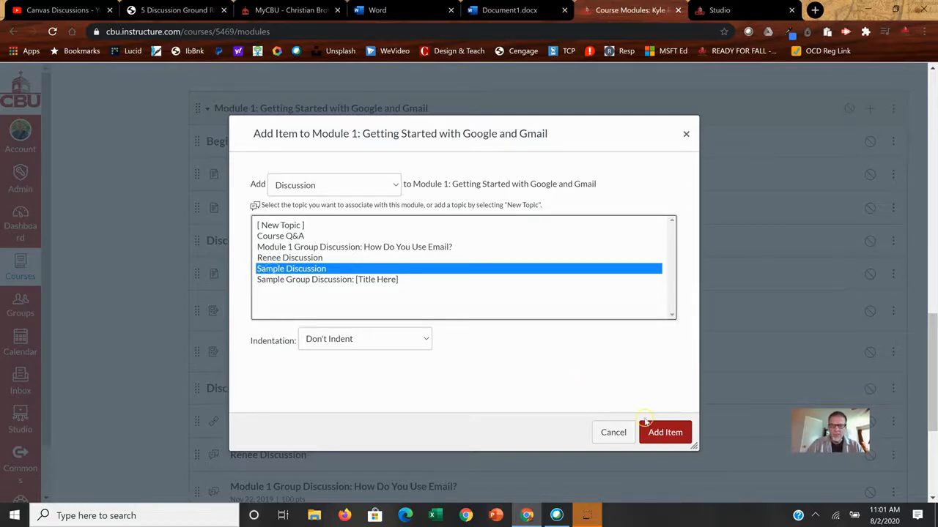
{"action": "left_click", "coordinate": [657, 434]}
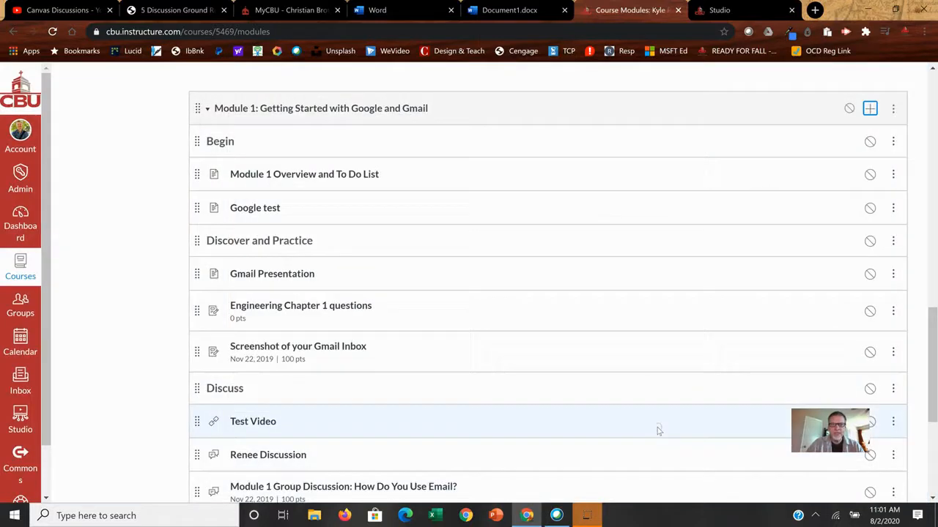
Move Sample Discussion within Module 1 to the Discover and Practice section, directly below Gmail Presentation.
{"action": "left_click", "coordinate": [584, 428]}
{"action": "scroll", "coordinate": [584, 420], "scroll_direction": "down", "scroll_amount": 3}
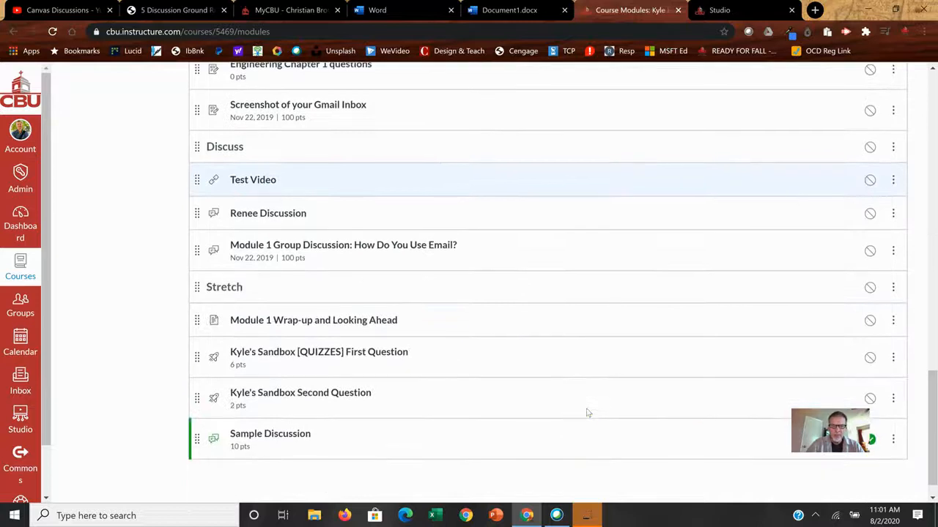
{"action": "left_click_drag", "start_coordinate": [197, 410], "coordinate": [198, 162]}
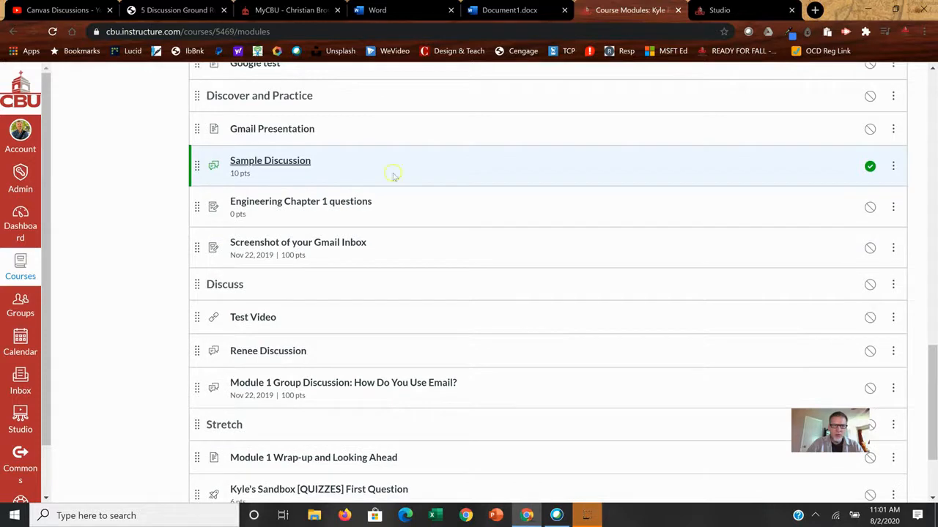
Open Sample Discussion from Module 1 and view its message and embedded video.
{"action": "scroll", "coordinate": [462, 178], "scroll_direction": "up", "scroll_amount": 3}
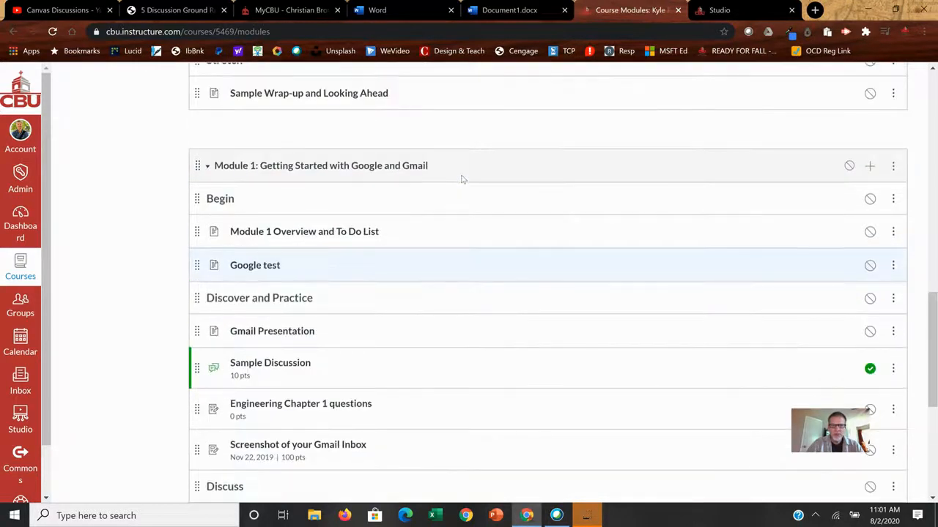
{"action": "scroll", "coordinate": [484, 176], "scroll_direction": "down", "scroll_amount": 1}
{"action": "left_click", "coordinate": [266, 298]}
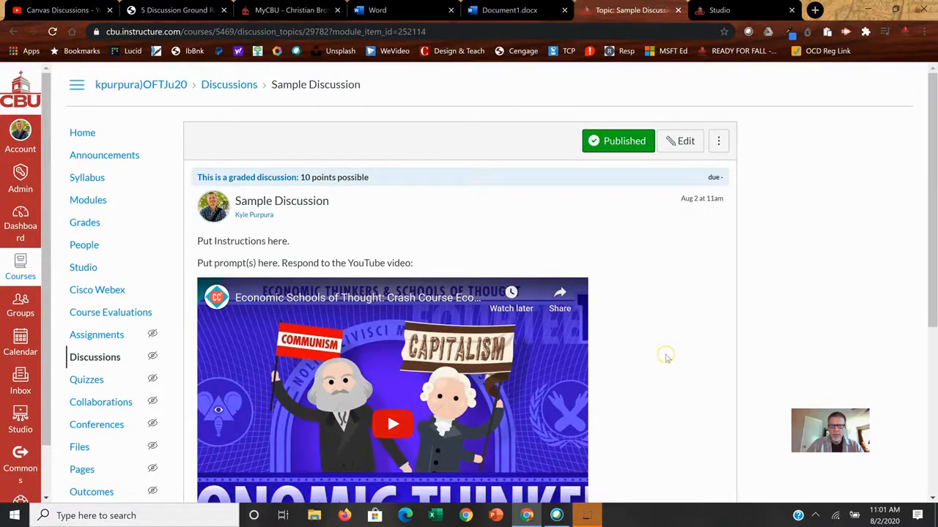
{"action": "scroll", "coordinate": [666, 355], "scroll_direction": "down", "scroll_amount": 2}
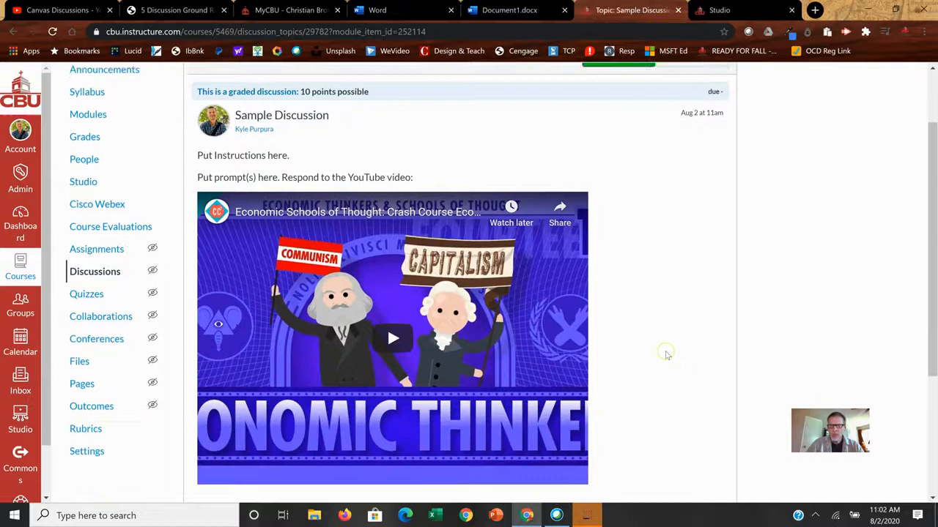